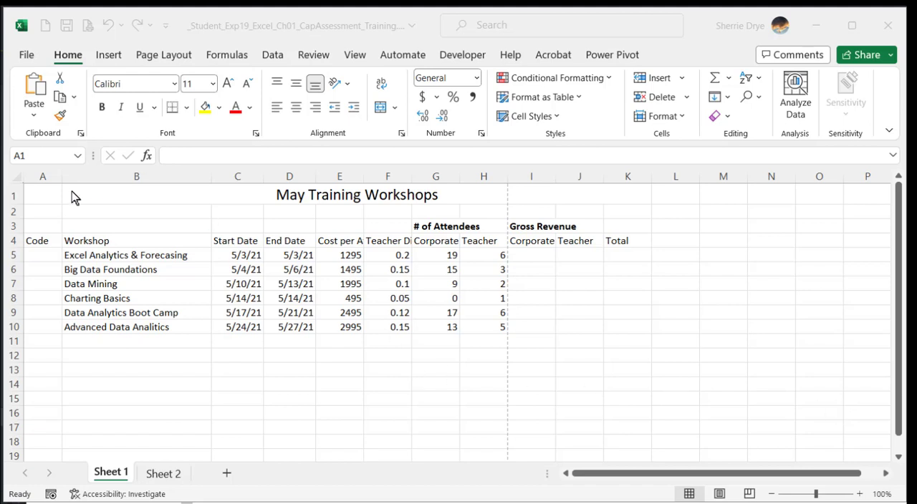
- Insert a header and footer on Sheet 1 so the worksheet shows in page layout
{"action": "left_click", "coordinate": [102, 253]}
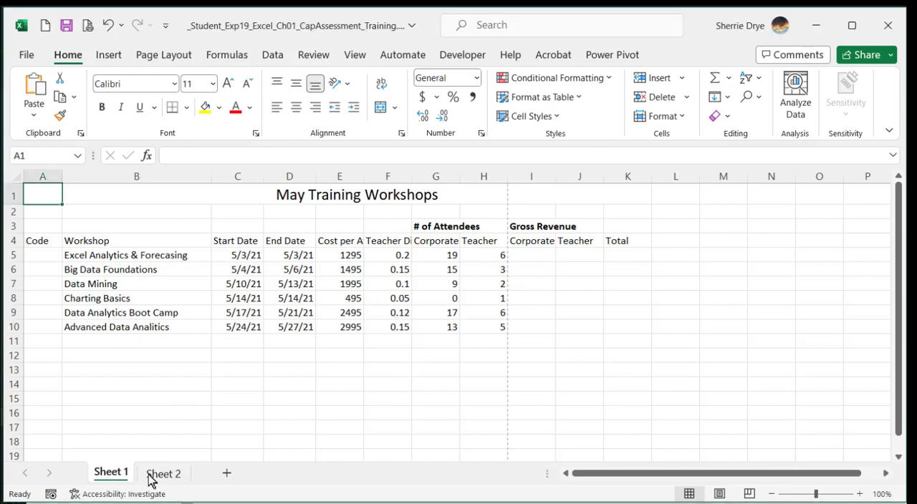
{"action": "left_click", "coordinate": [109, 57]}
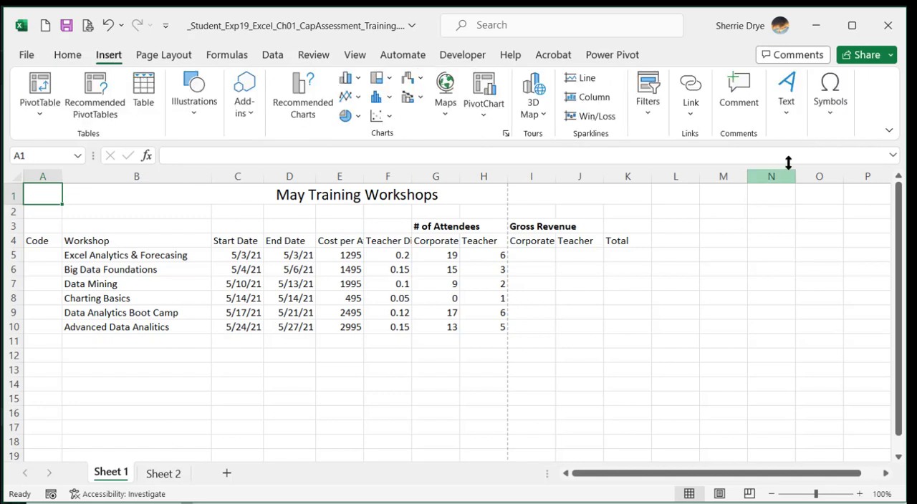
{"action": "left_click", "coordinate": [789, 116]}
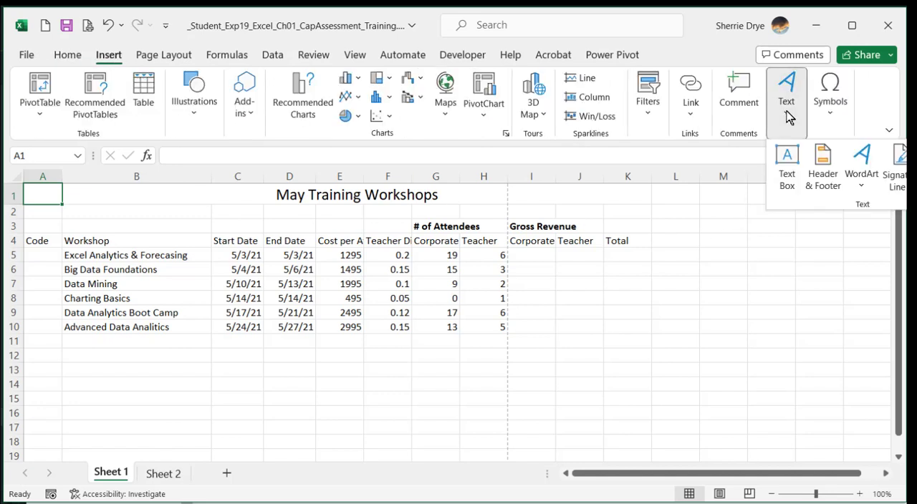
{"action": "left_click", "coordinate": [824, 179]}
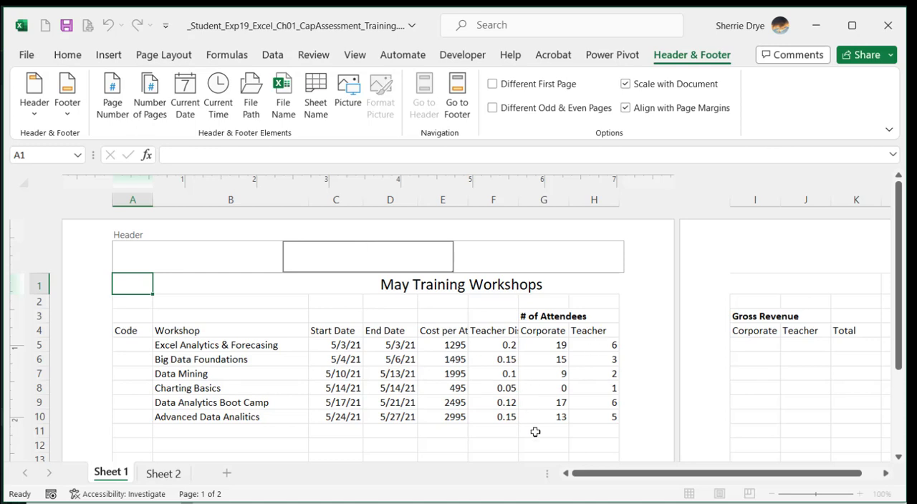
{"action": "mouse_move", "coordinate": [579, 477]}
{"action": "left_mouse_down"}
{"action": "mouse_move", "coordinate": [767, 473]}
{"action": "mouse_move", "coordinate": [571, 473]}
{"action": "left_mouse_up"}
{"action": "mouse_move", "coordinate": [900, 213]}
{"action": "left_mouse_down"}
{"action": "mouse_move", "coordinate": [894, 403]}
{"action": "mouse_move", "coordinate": [885, 207]}
{"action": "left_mouse_up"}
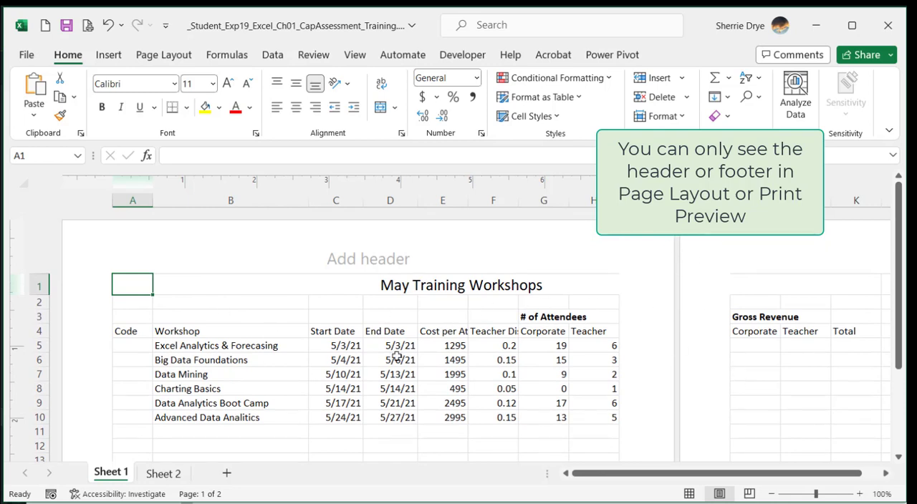
- Enter the instructor's name in the left section of the Sheet 1 page footer
{"action": "left_click", "coordinate": [249, 302]}
{"action": "scroll", "coordinate": [248, 304], "scroll_direction": "down", "scroll_amount": 3}
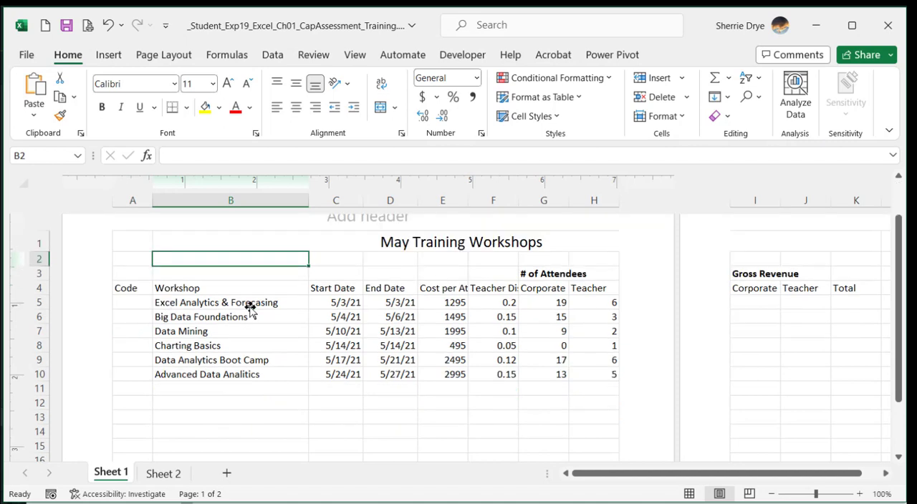
{"action": "scroll", "coordinate": [250, 310], "scroll_direction": "down", "scroll_amount": 11}
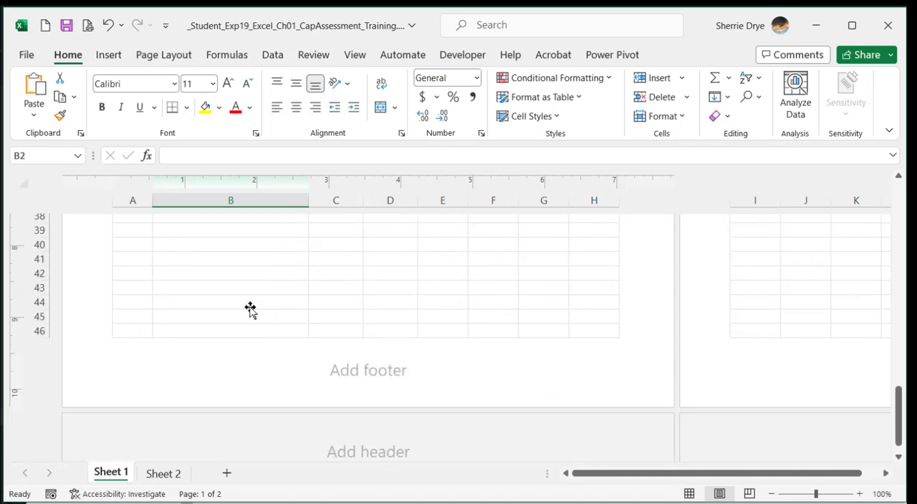
{"action": "left_click", "coordinate": [241, 371]}
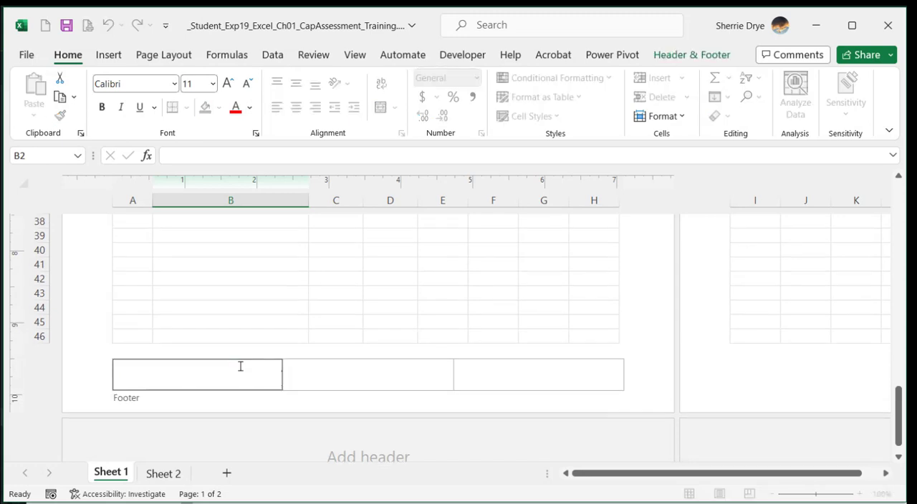
{"action": "type", "text": "Dr. Drye"}
- Insert the file name code in the center section of the footer
{"action": "left_click", "coordinate": [349, 375]}
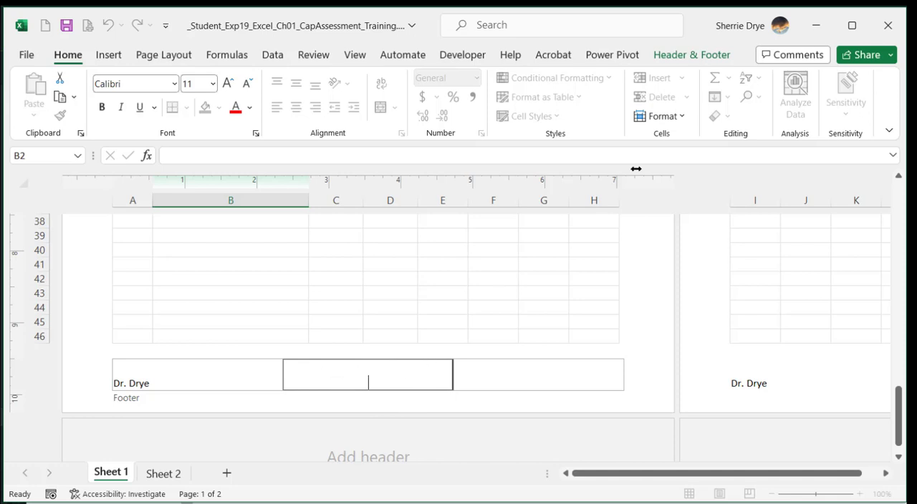
{"action": "left_click", "coordinate": [691, 57]}
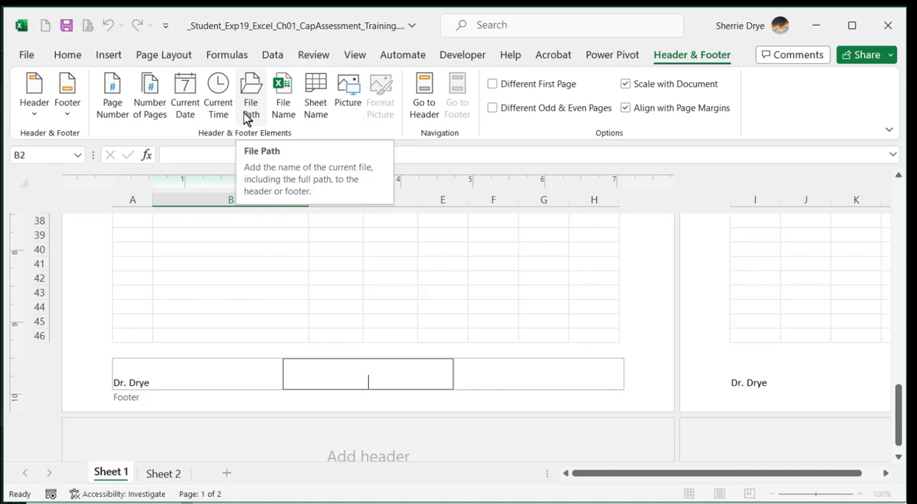
{"action": "left_click", "coordinate": [283, 102]}
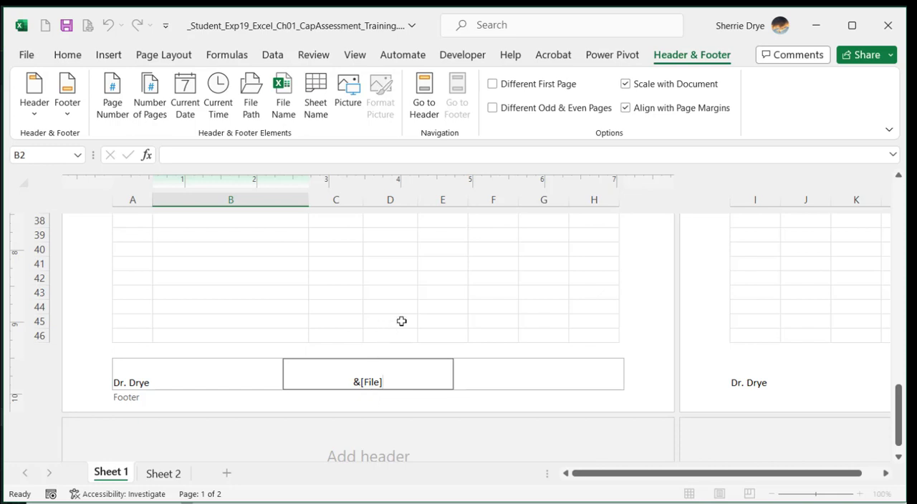
{"action": "left_click", "coordinate": [524, 382]}
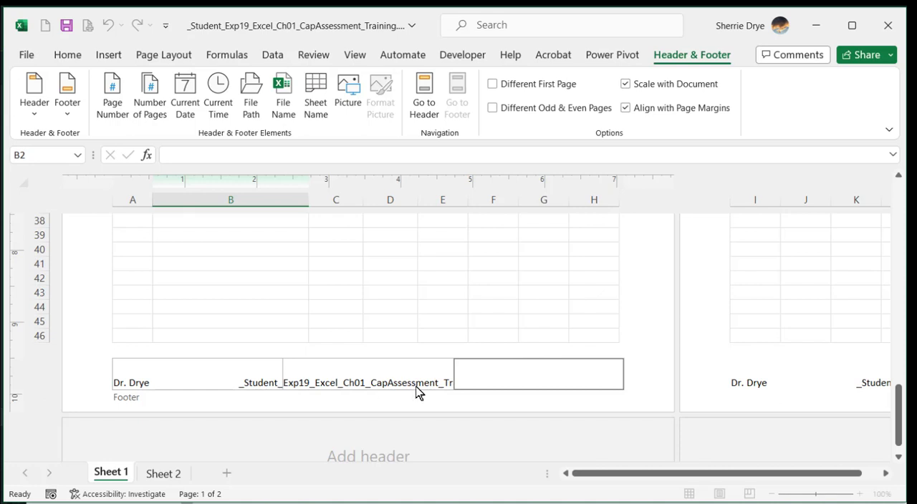
{"action": "left_click", "coordinate": [405, 300]}
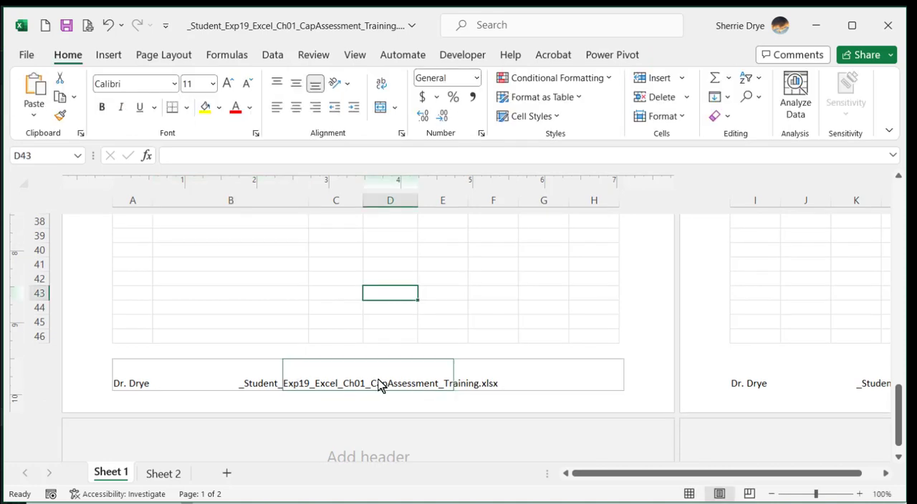
- Insert the sheet name code in the right section of the footer
{"action": "left_click", "coordinate": [562, 376]}
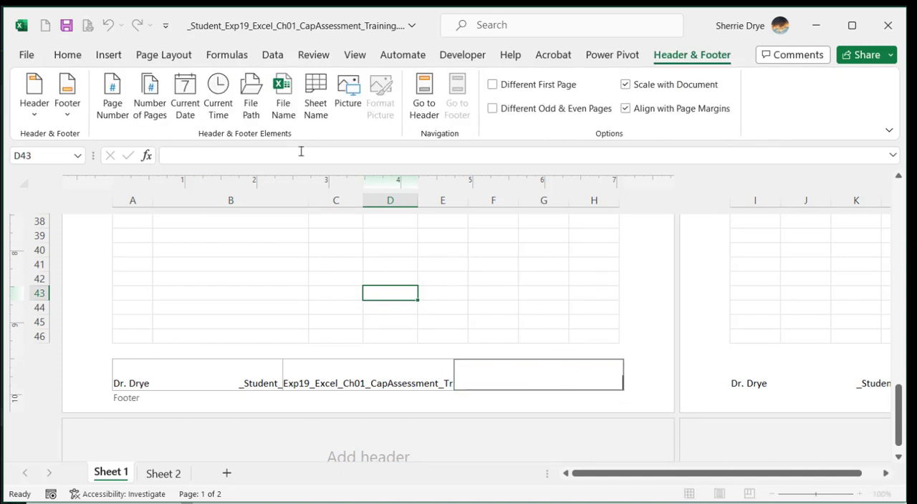
{"action": "left_click", "coordinate": [318, 97]}
{"action": "left_click", "coordinate": [392, 325]}
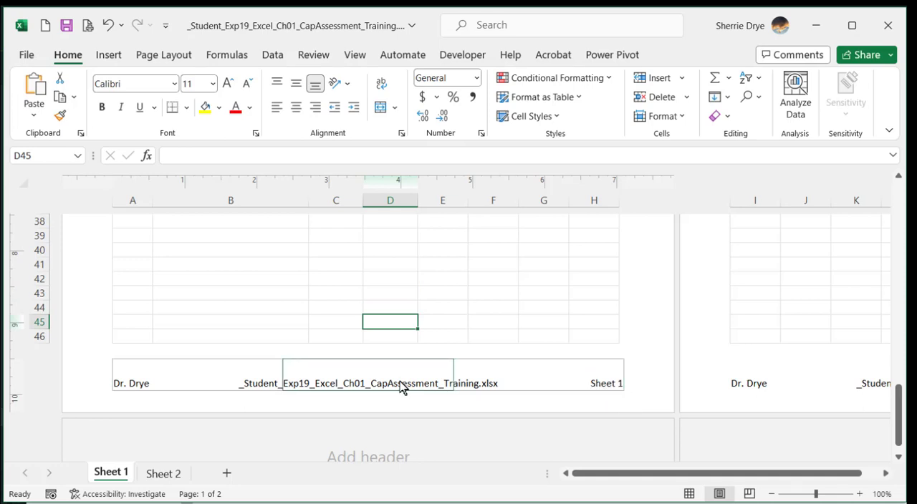
- Rename the Sheet 1 worksheet as May
{"action": "double_click", "coordinate": [117, 472]}
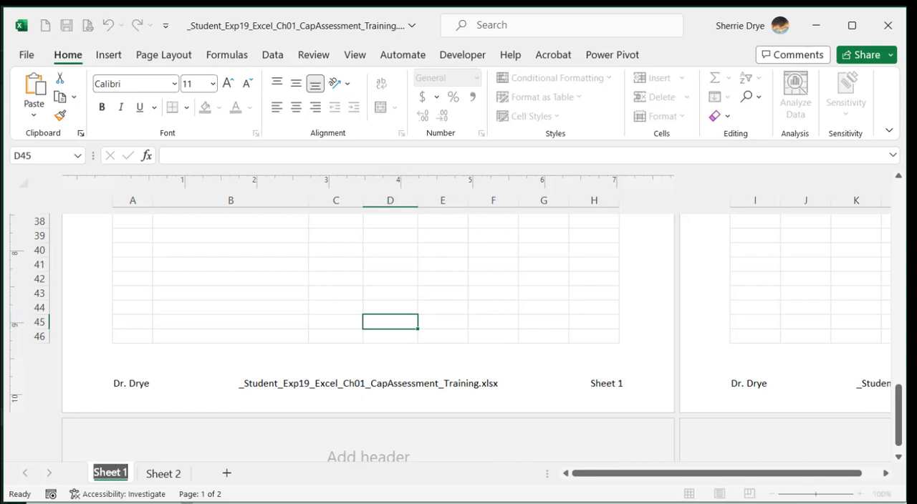
{"action": "type", "text": "MAy"}
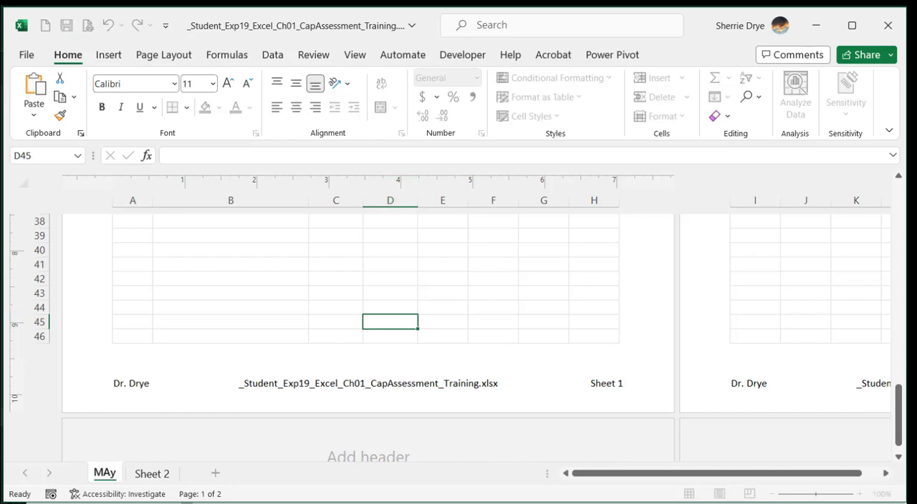
{"action": "key", "text": "BackSpace"}
{"action": "key", "text": "BackSpace"}
{"action": "type", "text": "ay"}
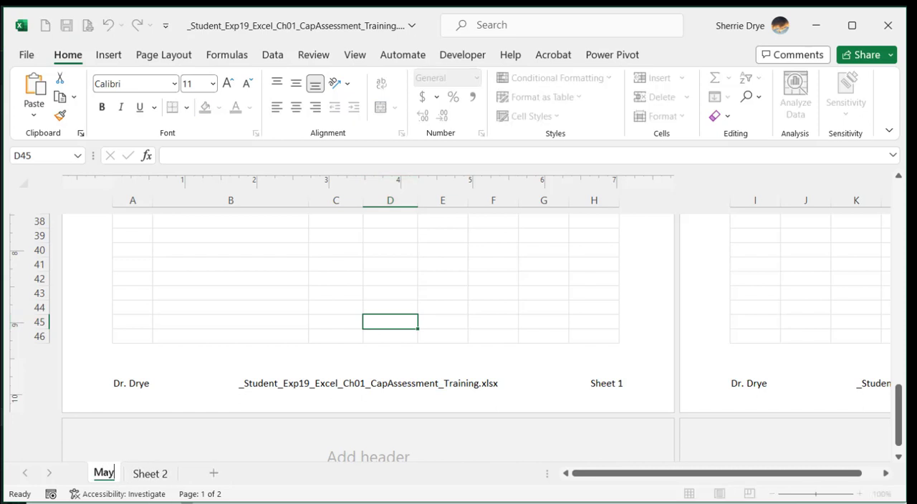
{"action": "left_click", "coordinate": [546, 308]}
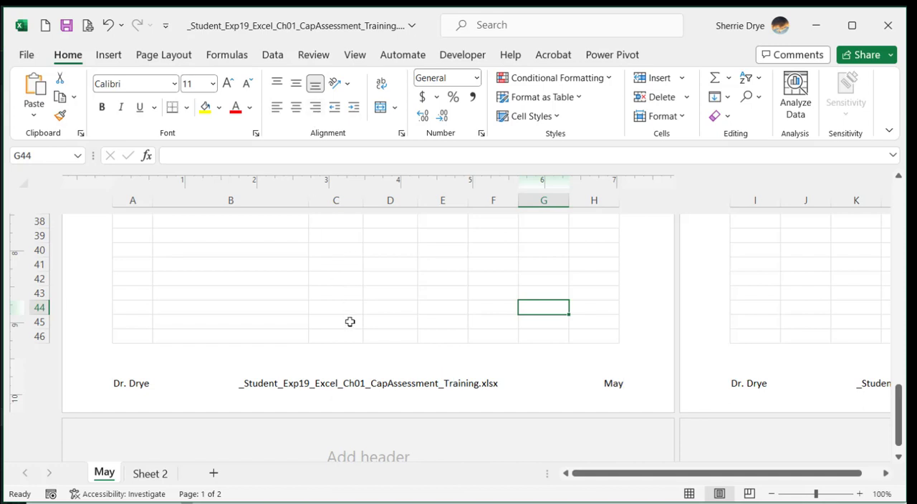
- Clear the file name code from the footer's center section and the sheet name code from its right section
{"action": "left_click", "coordinate": [340, 386]}
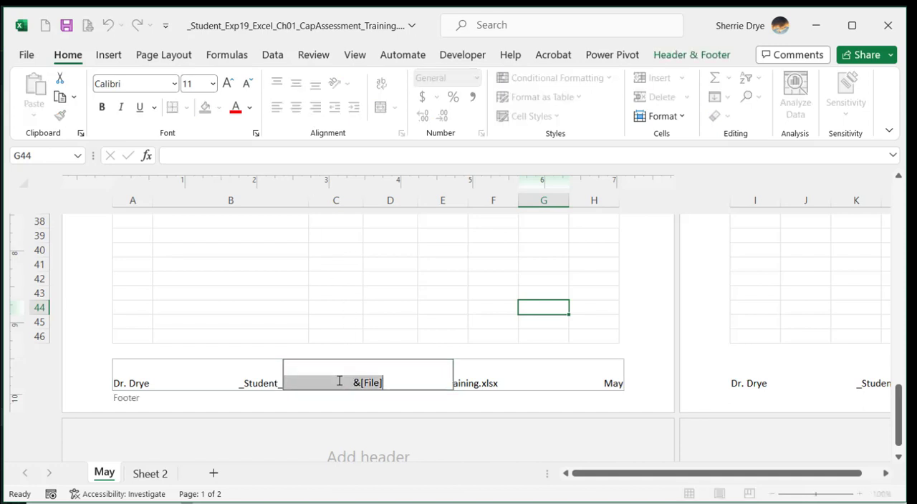
{"action": "left_click", "coordinate": [259, 380]}
{"action": "left_click", "coordinate": [358, 387]}
{"action": "key", "text": "Delete"}
{"action": "left_click", "coordinate": [580, 383]}
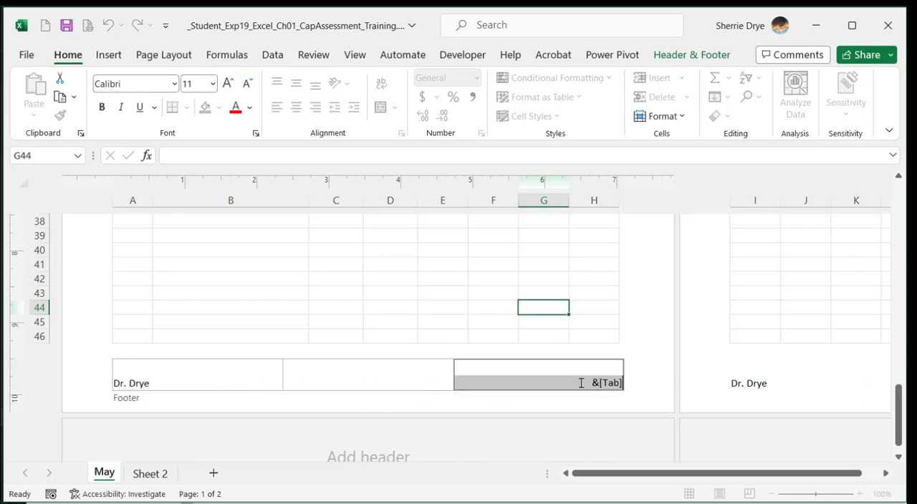
{"action": "key", "text": "Delete"}
- Insert the sheet name code in the now empty center footer section
{"action": "left_click", "coordinate": [408, 385]}
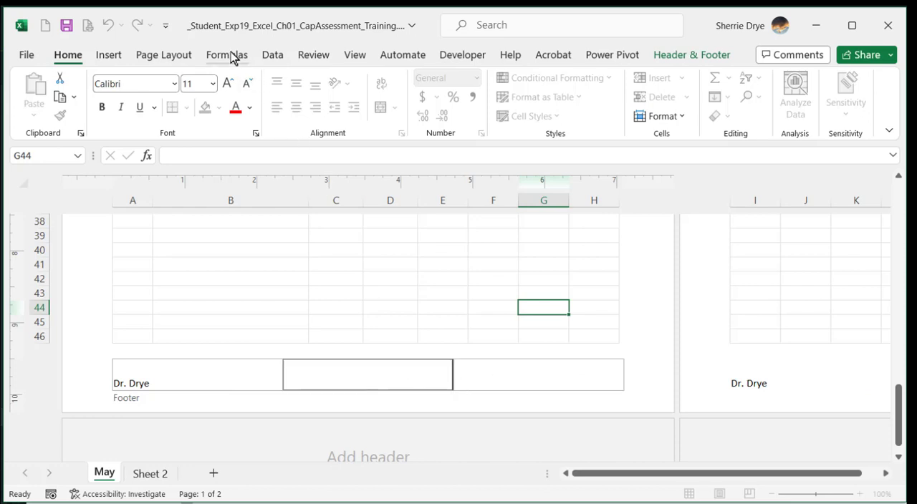
{"action": "left_click", "coordinate": [657, 58]}
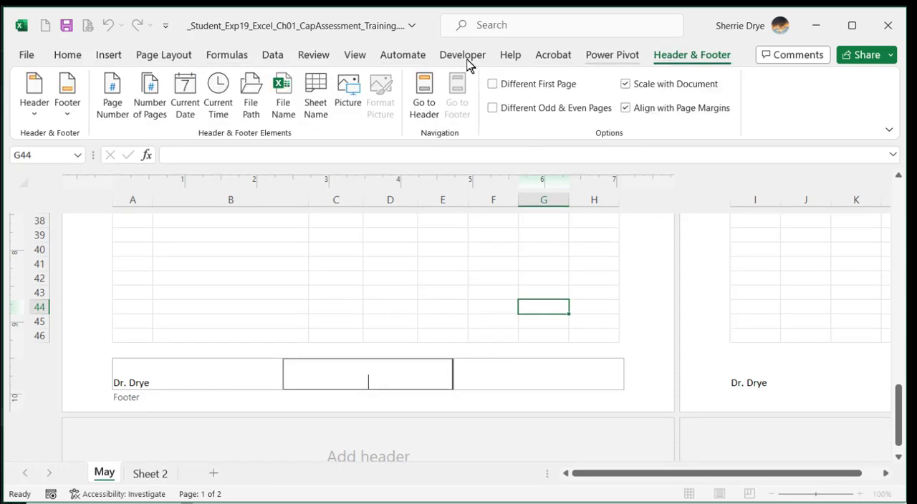
{"action": "left_click", "coordinate": [304, 96]}
- Insert the file name code in the right section of the footer
{"action": "left_click", "coordinate": [495, 379]}
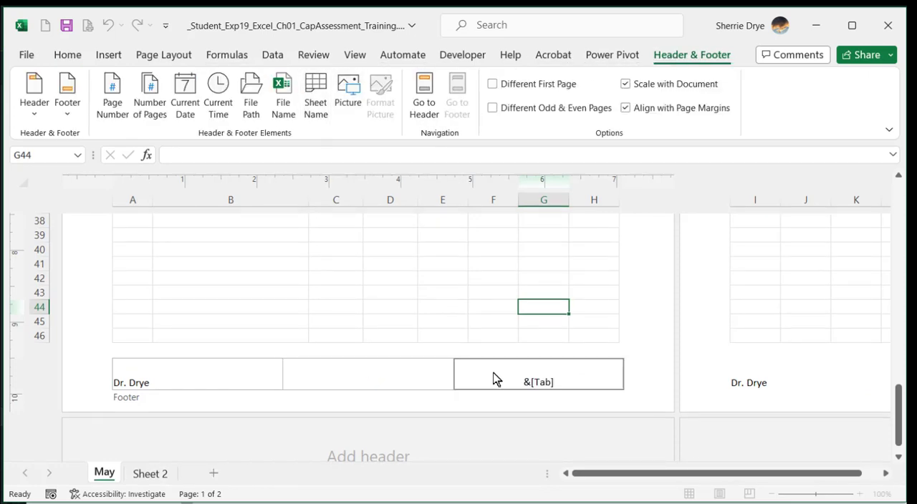
{"action": "left_click", "coordinate": [283, 107]}
{"action": "left_click", "coordinate": [414, 307]}
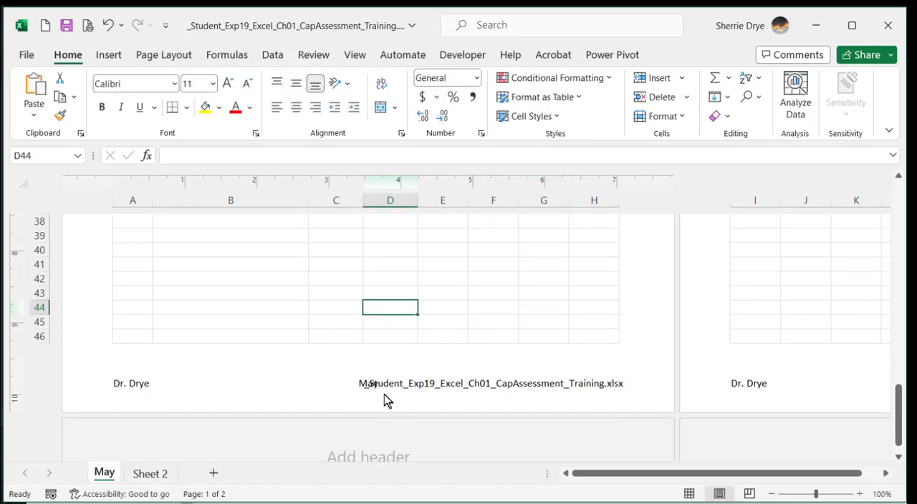
{"action": "left_click", "coordinate": [439, 305]}
- Delete the sheet name code from the center section of the footer
{"action": "left_click", "coordinate": [235, 373]}
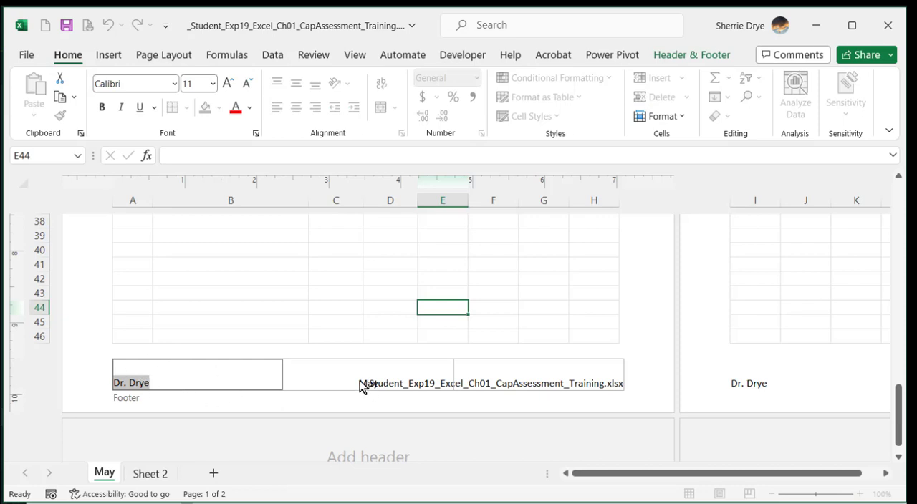
{"action": "left_click", "coordinate": [355, 379]}
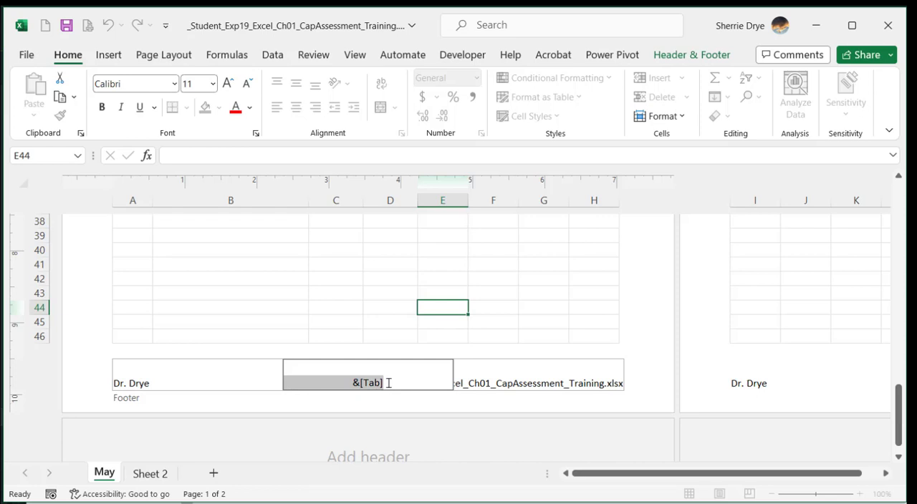
{"action": "key", "text": "Delete"}
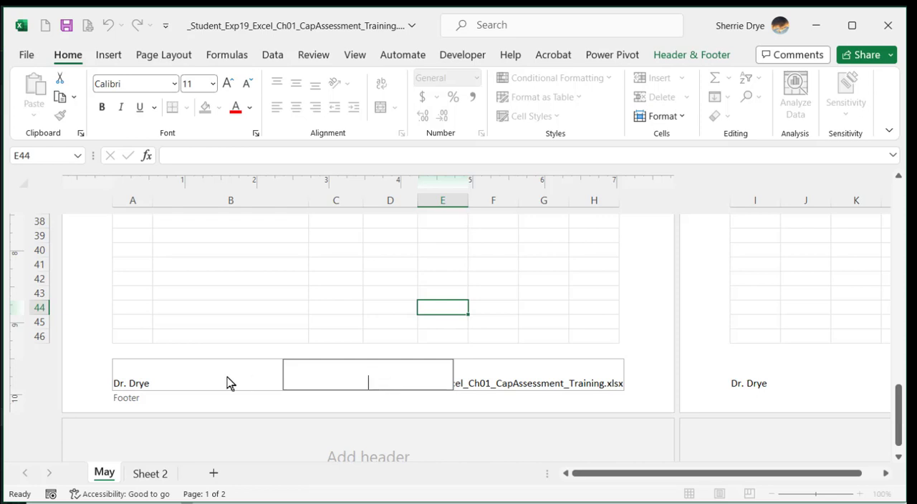
- Re-enter the instructor's name in the left footer section and insert the sheet name code there as well
{"action": "left_click", "coordinate": [217, 375]}
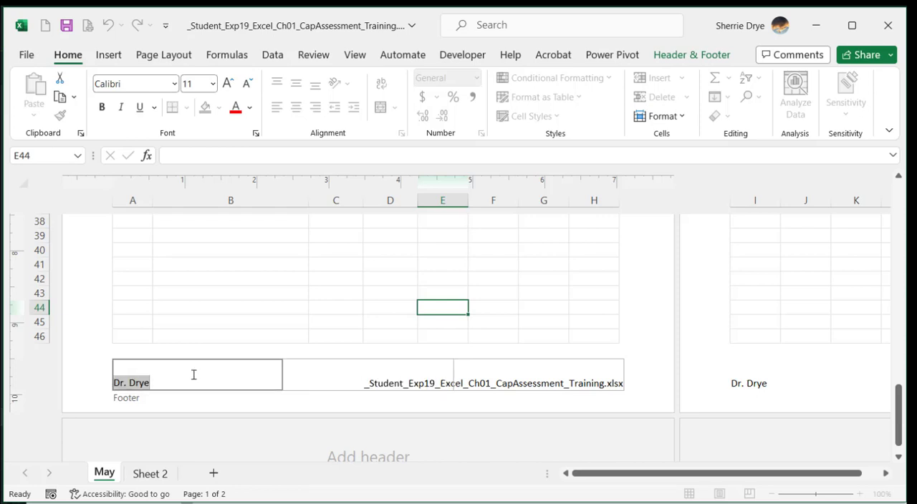
{"action": "key", "text": "Delete"}
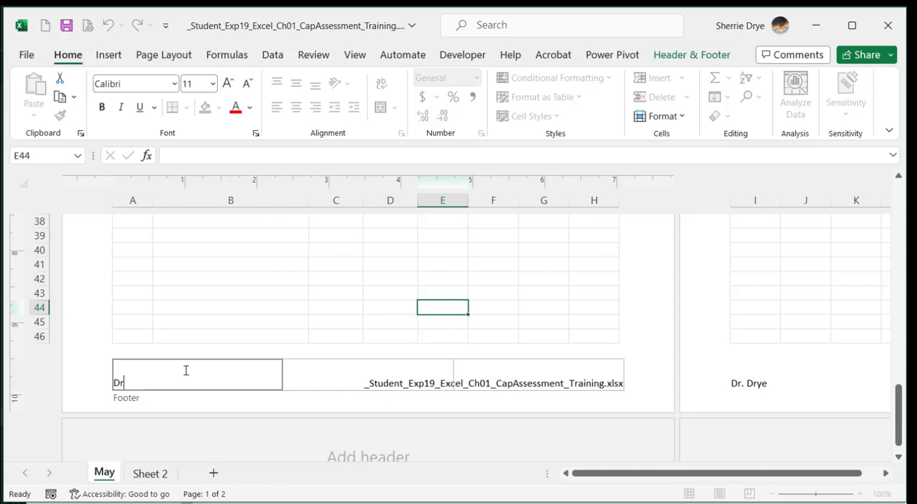
{"action": "type", "text": "Dr. Drye"}
{"action": "left_click", "coordinate": [679, 57]}
{"action": "left_click", "coordinate": [317, 103]}
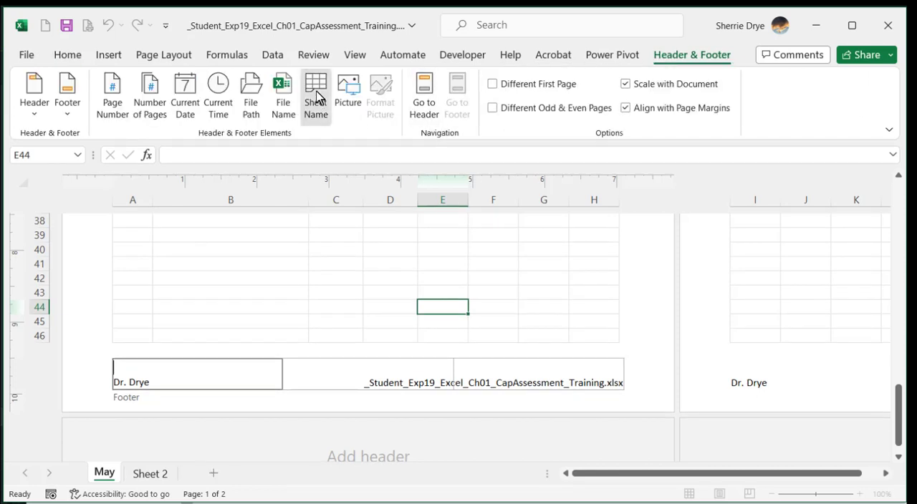
{"action": "left_click", "coordinate": [316, 264]}
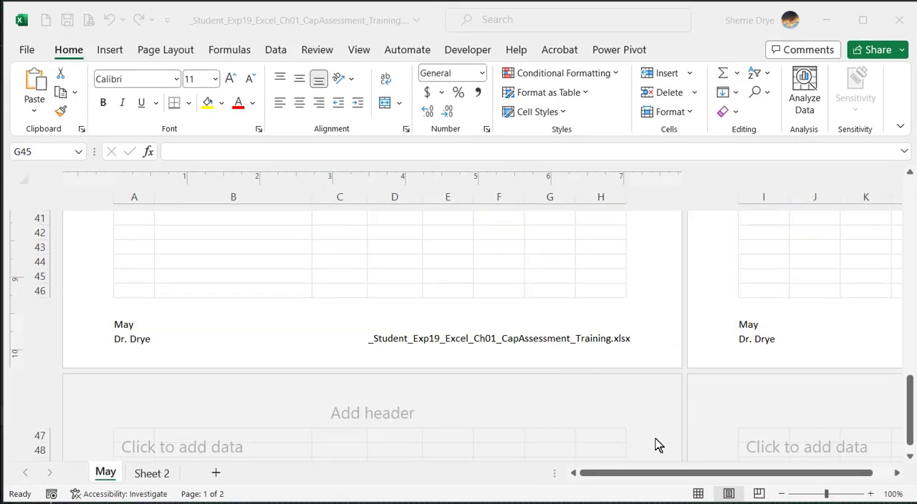
- Return the May worksheet to Normal view and bring the workshop table at row 1 back into view
{"action": "left_click", "coordinate": [698, 495]}
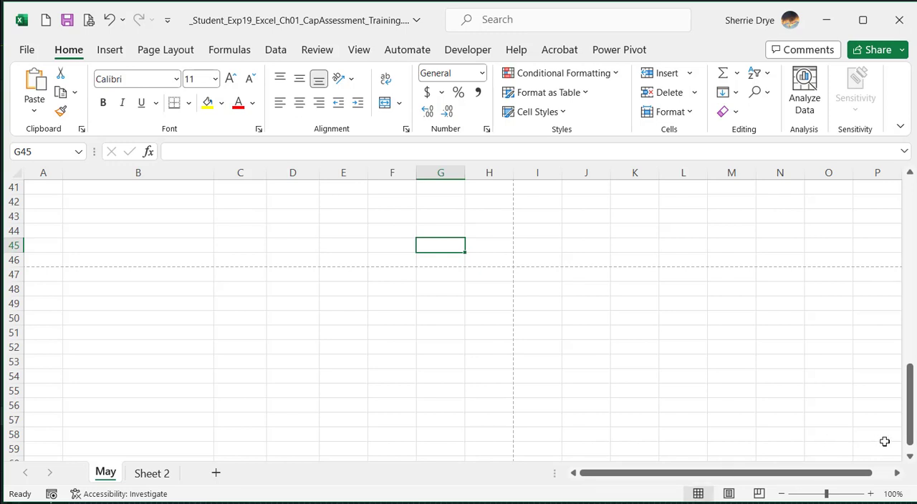
{"action": "left_click_drag", "start_coordinate": [908, 444], "coordinate": [897, 224]}
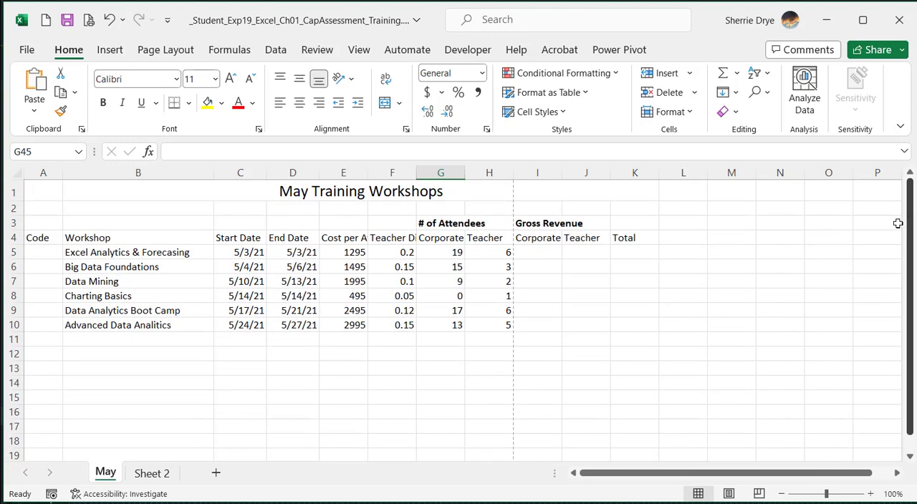